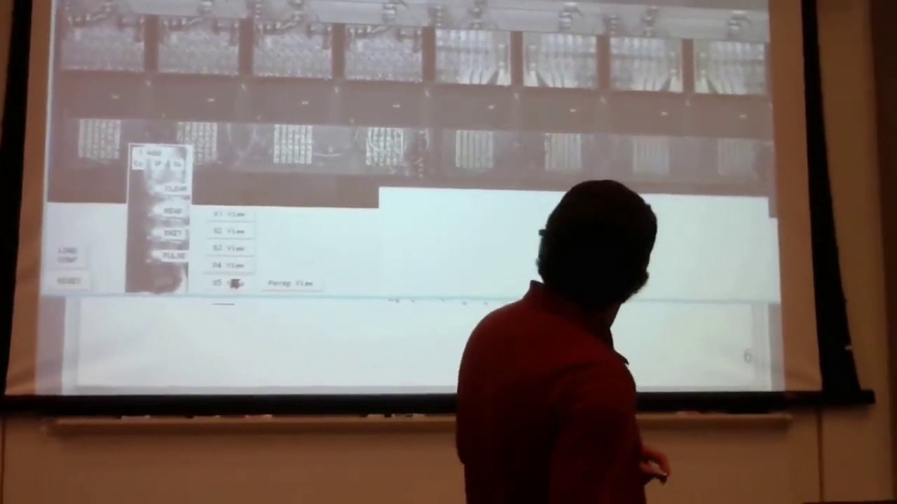
- Advance the lecture to slide 16, 'Setup', diagramming accumulators 3, 4 and 5 on shared buses
left_click(234, 283)
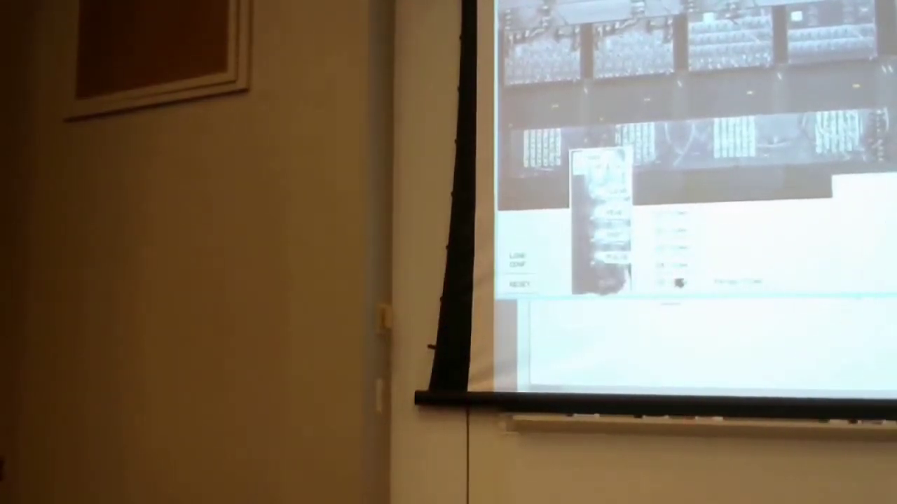
key("Right")
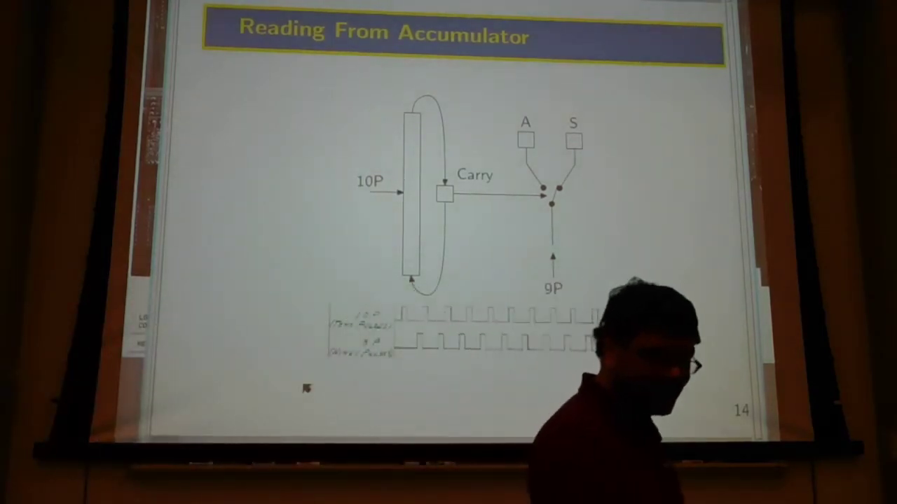
key("Right")
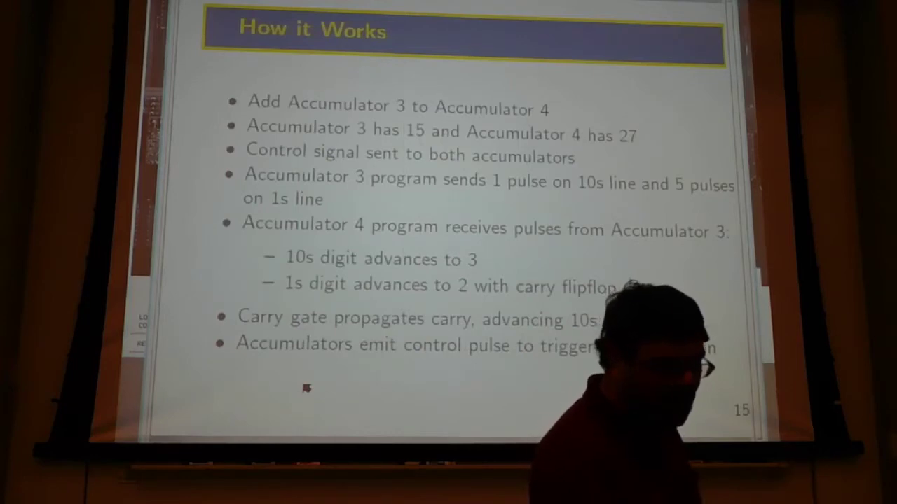
key("alt+Tab")
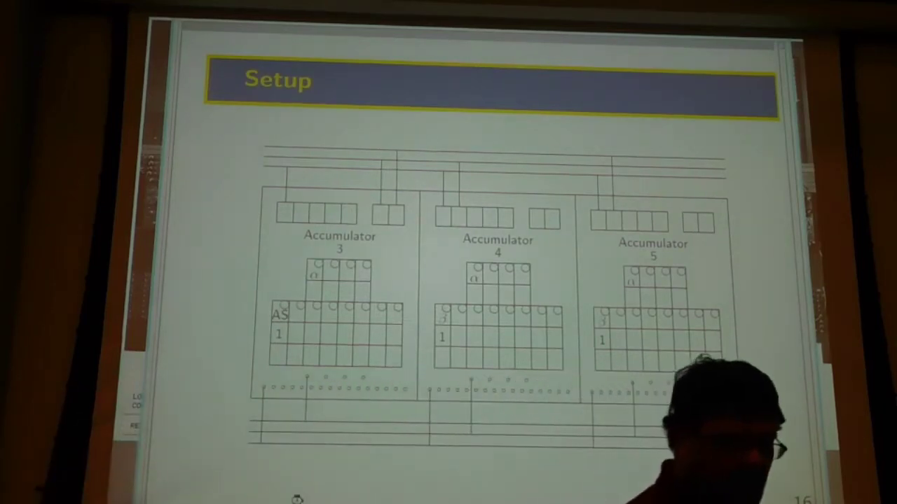
- Page past 'Simulator Specification' to the Multiplier slide
key("Right")
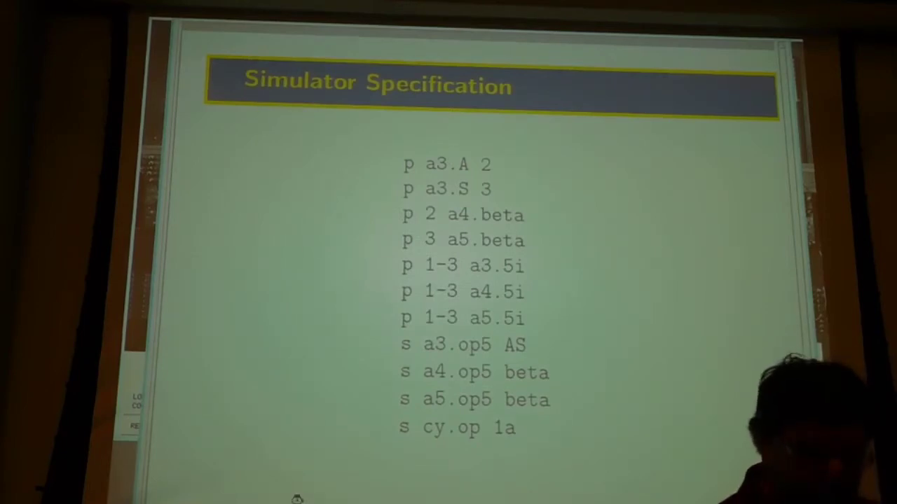
key("Page_Down")
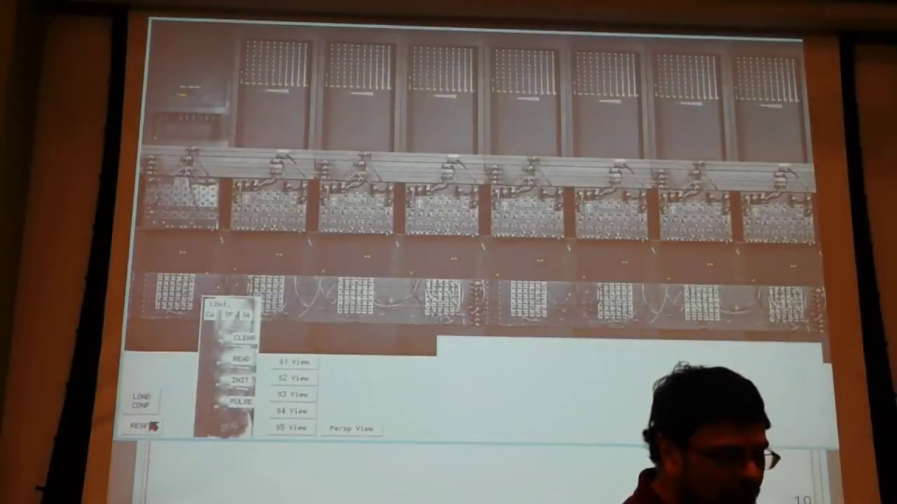
- Load the saved multtest2.e multiplication test configuration from the LOAD CONF list
left_click(143, 397)
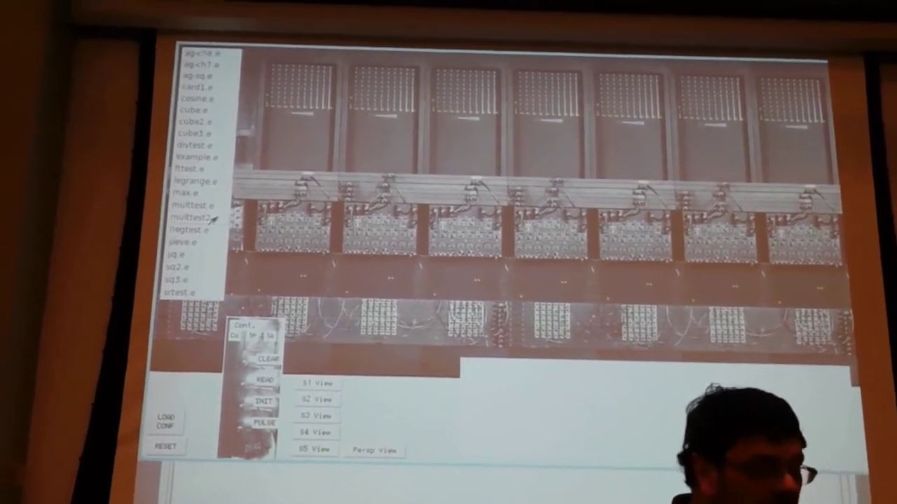
left_click(214, 219)
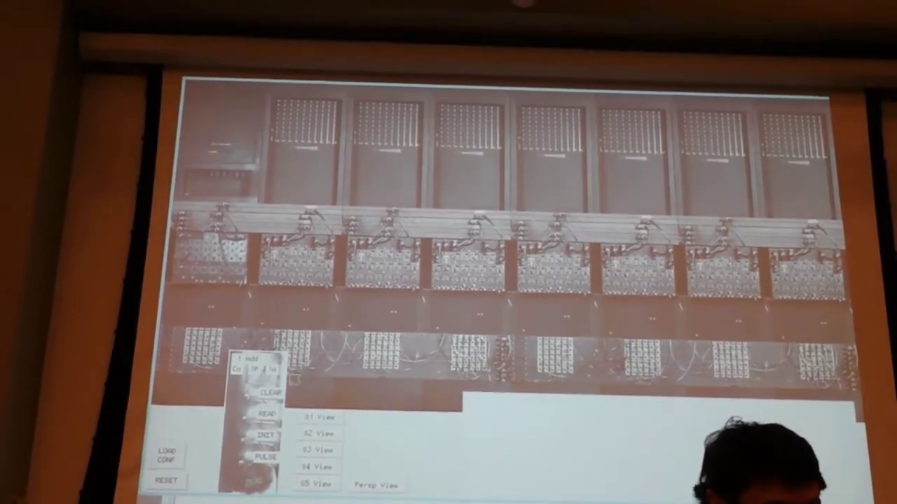
- Initialize the simulated machine with INIT after loading multtest2.e
left_click(270, 436)
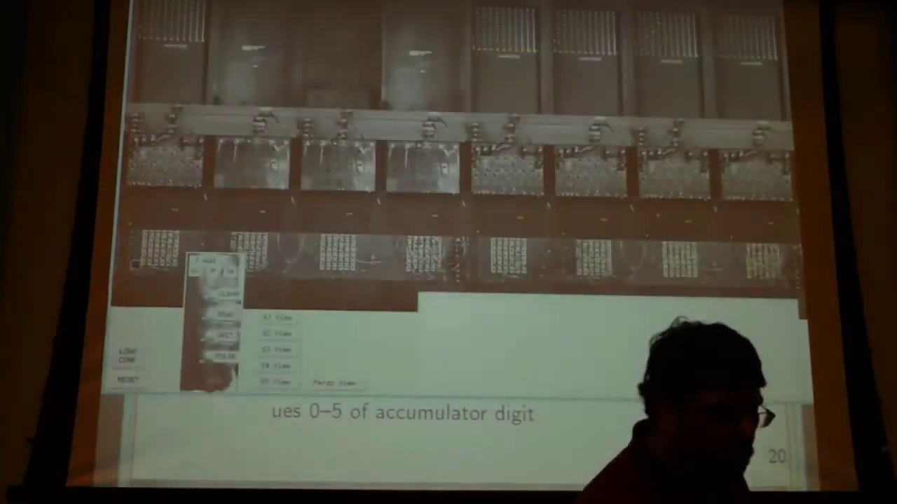
- Bring the simulator in front of the slide and open its saved configuration file list
key("alt+Tab")
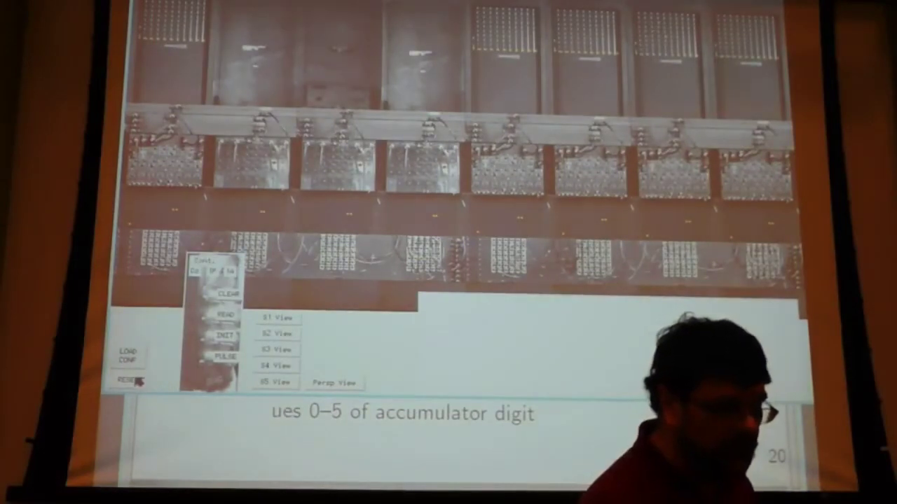
left_click(129, 360)
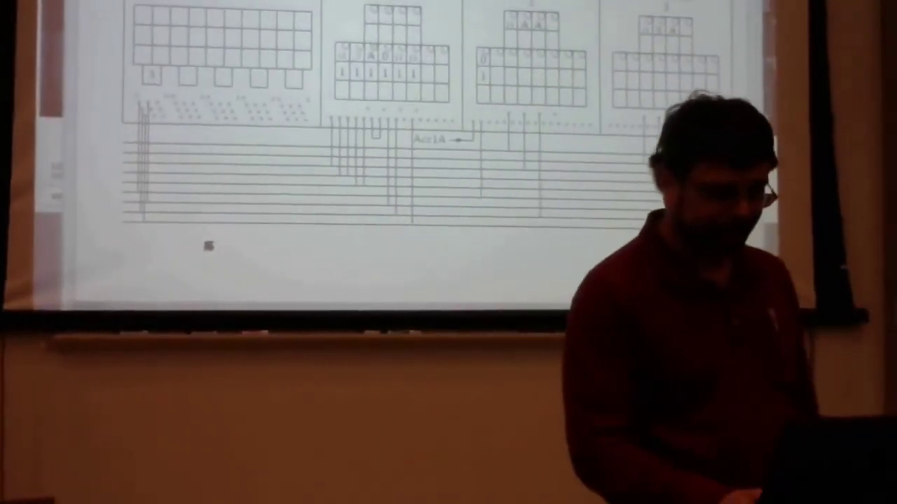
- Move from the wiring diagram slide to the configuration text listing slide
key("Page_Down")
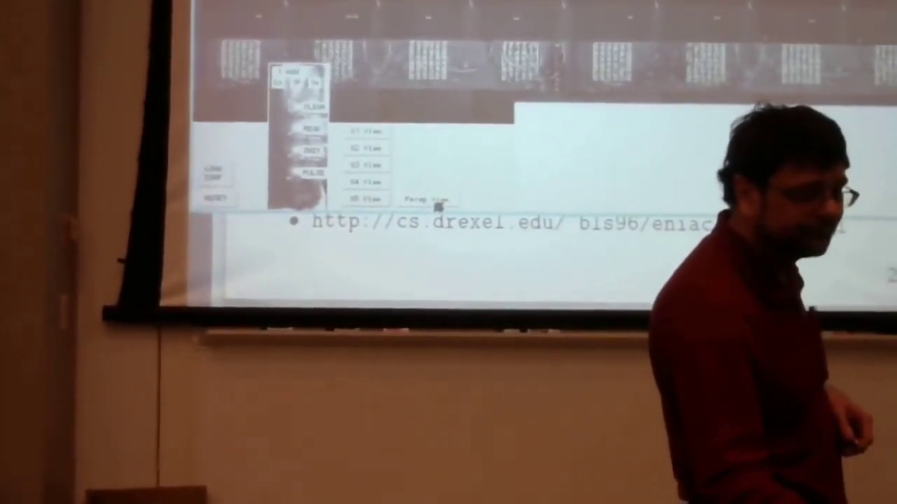
- Switch the simulator display to the perspective view of the ENIAC machine room
left_click(436, 202)
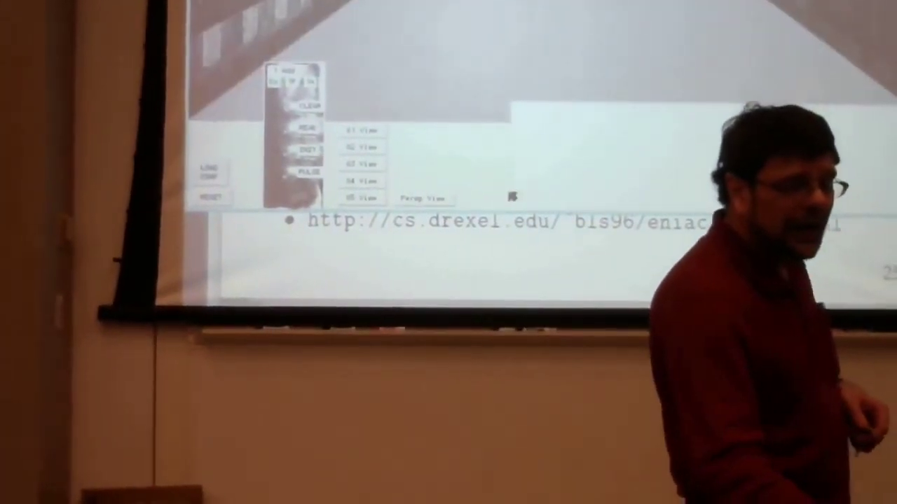